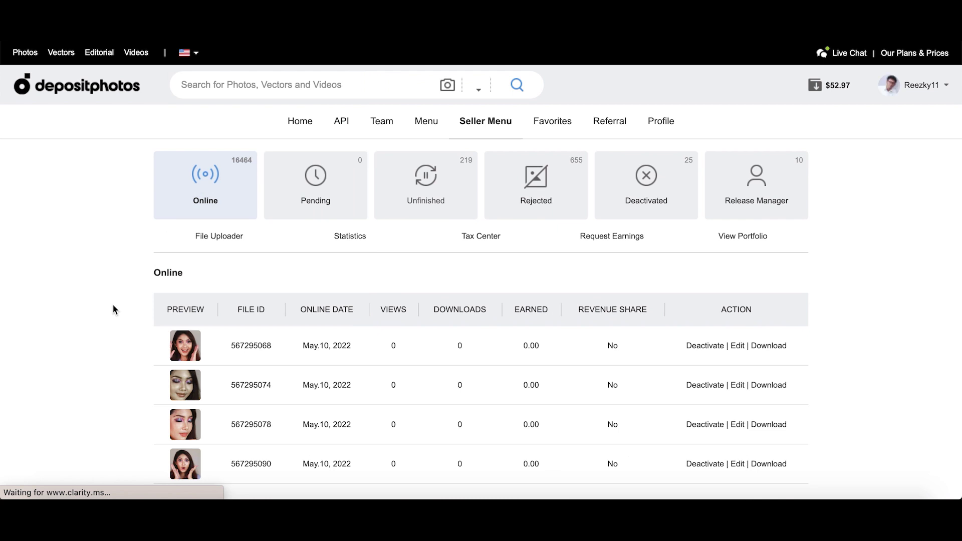
Look through the list of online files with their views, downloads and earnings
scroll(230, 240, "down", 2)
scroll(232, 240, "up", 2)
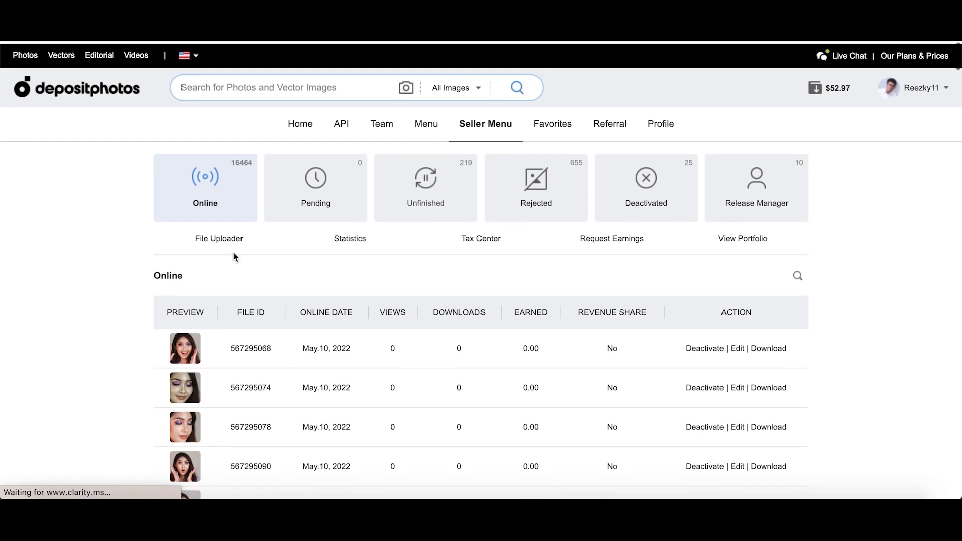
scroll(249, 307, "down", 1)
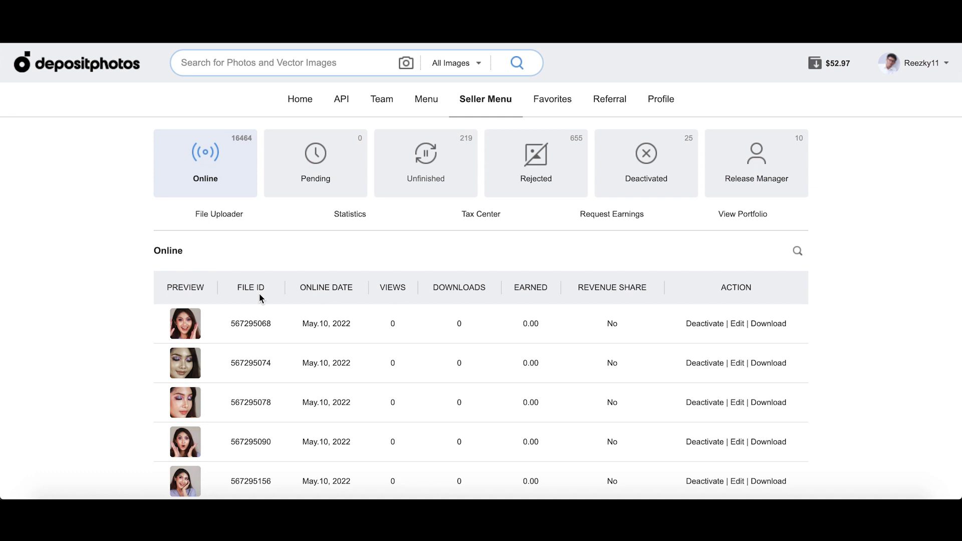
scroll(259, 295, "down", 5)
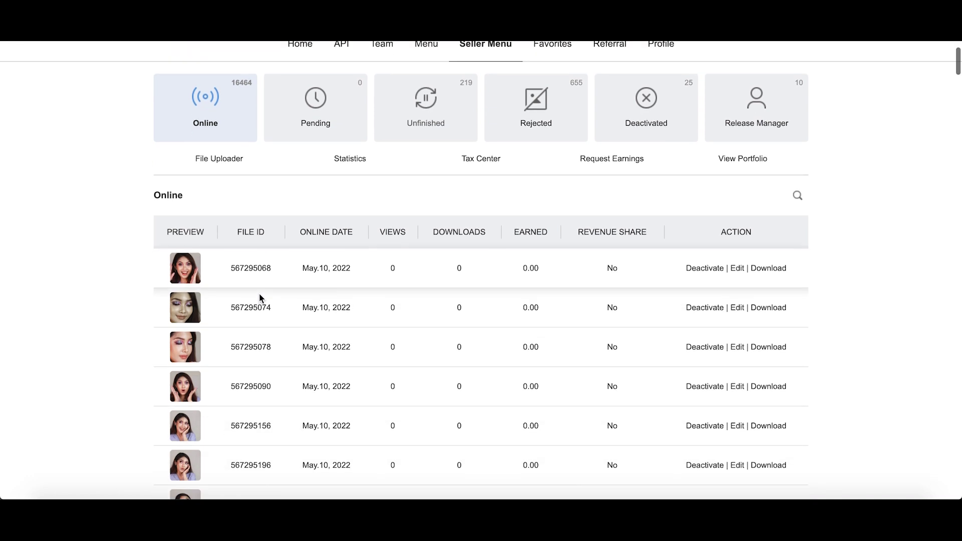
scroll(260, 296, "down", 10)
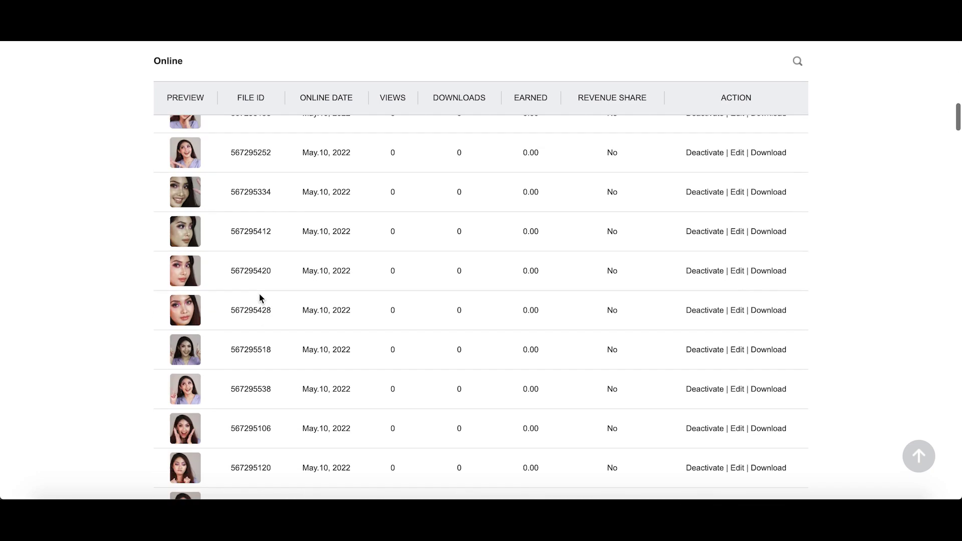
scroll(260, 296, "up", 15)
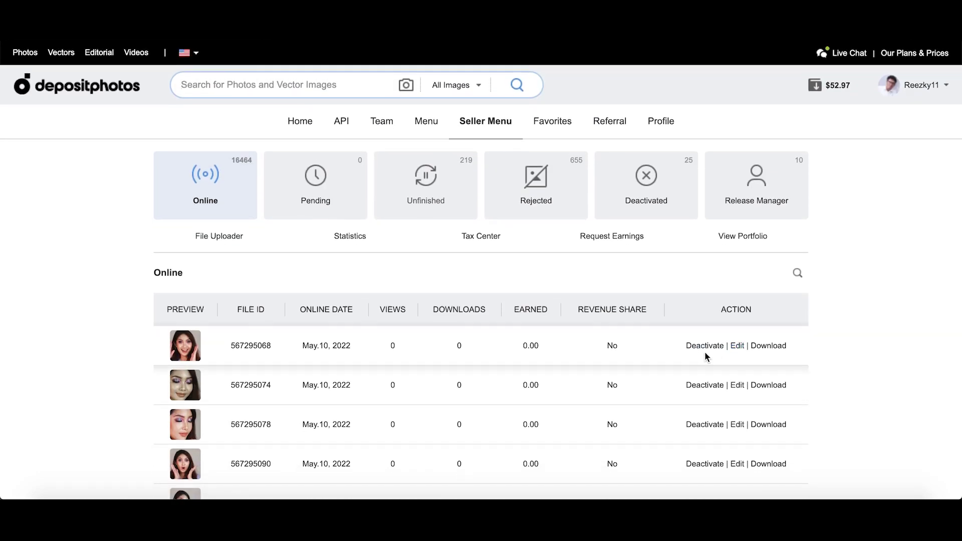
Try to download the first file in the online files list
left_click(776, 354)
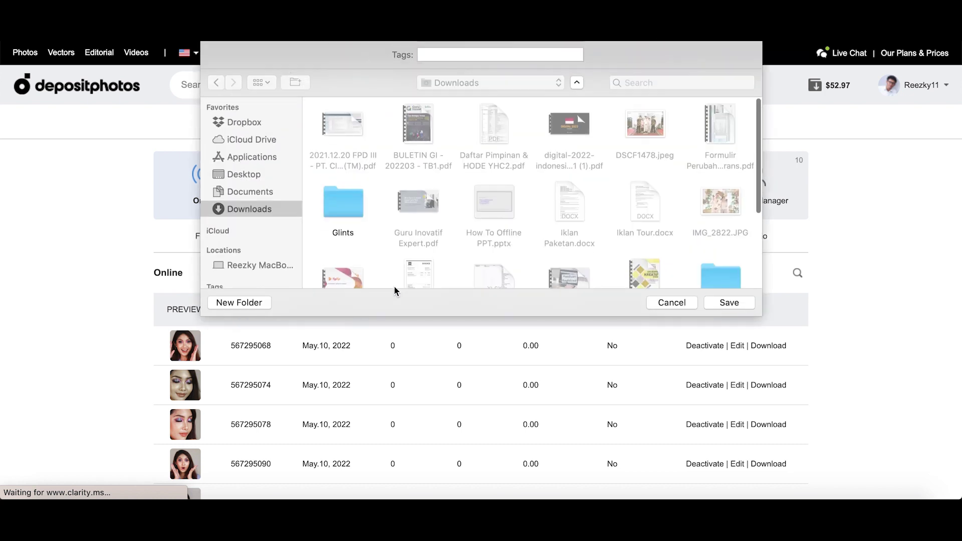
left_click(672, 302)
Display the seller account's unfinished files
scroll(407, 287, "down", 2)
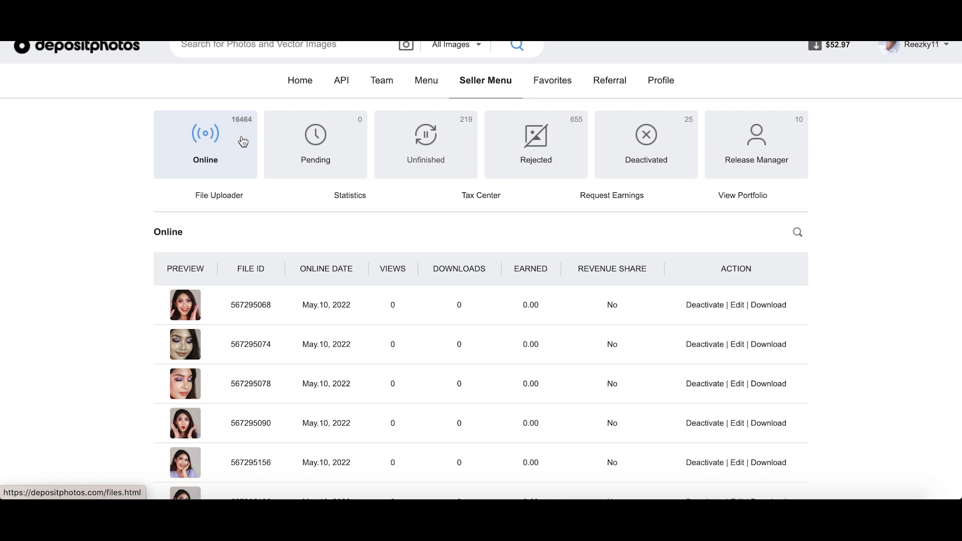
scroll(246, 135, "up", 2)
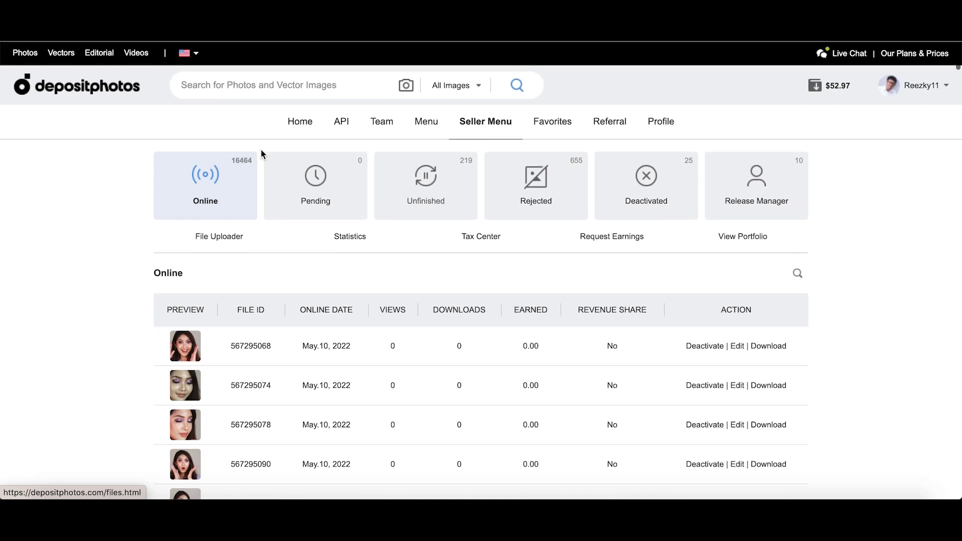
scroll(273, 172, "down", 2)
scroll(274, 175, "up", 2)
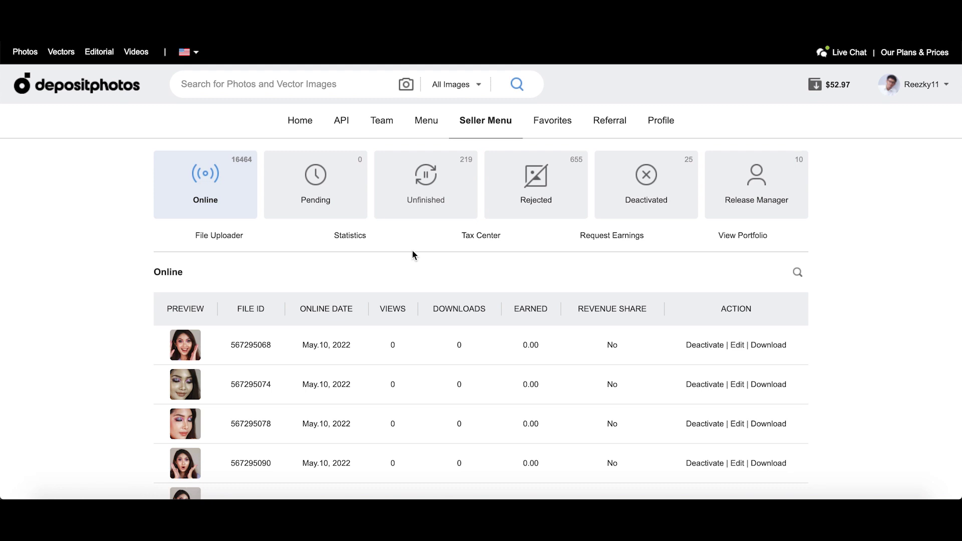
left_click(415, 203)
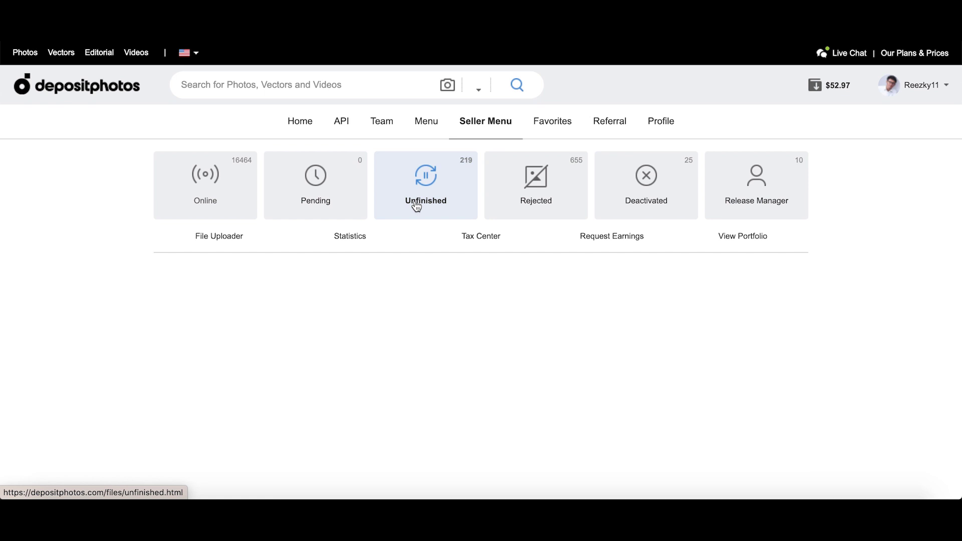
left_click(416, 206)
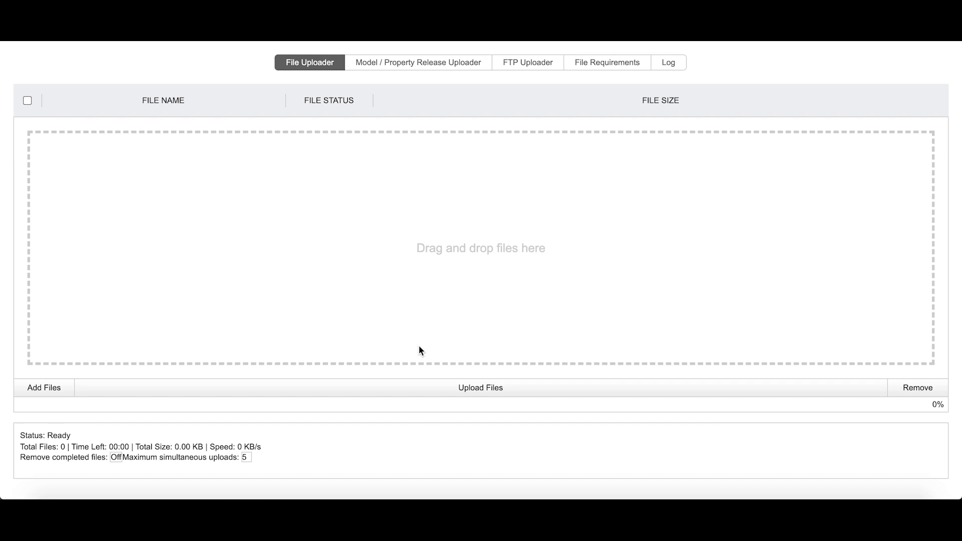
left_click(425, 392)
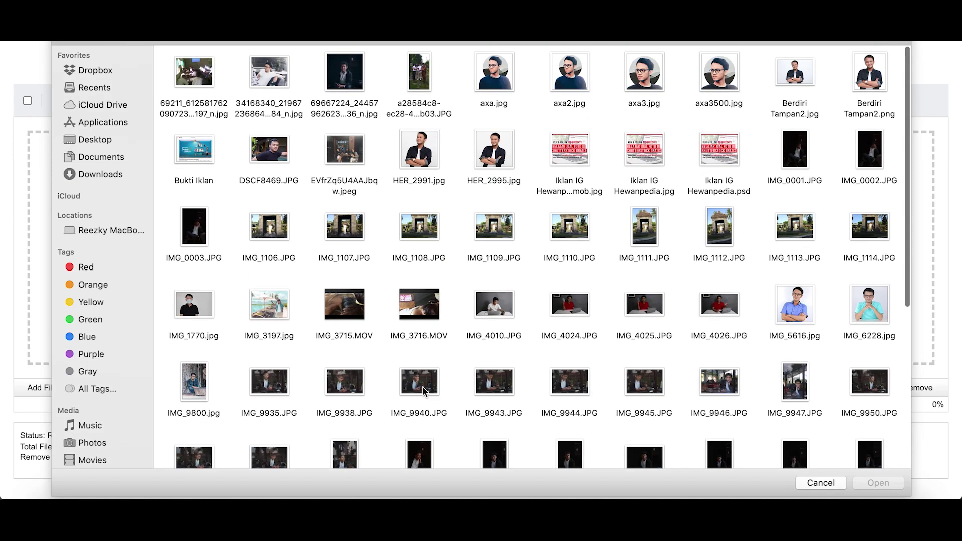
left_click(93, 163)
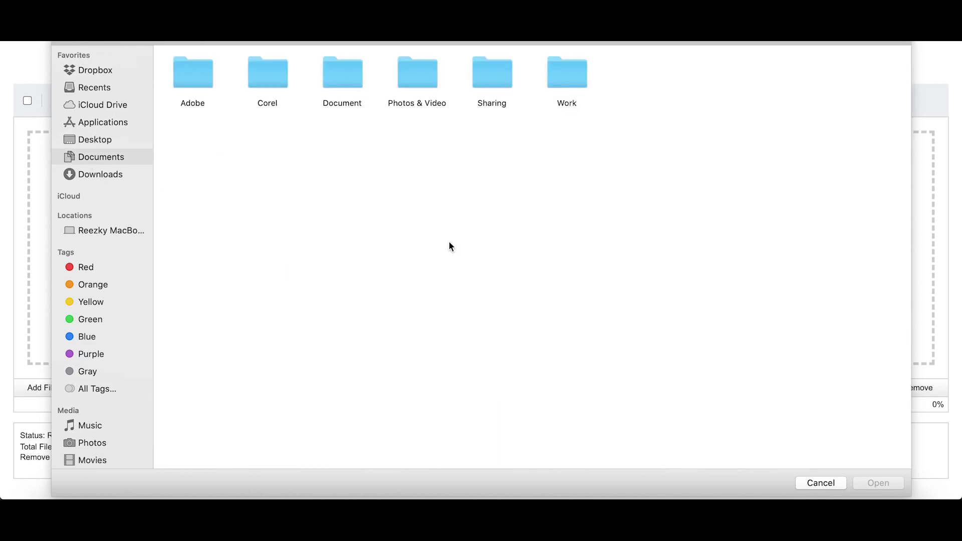
left_click(826, 483)
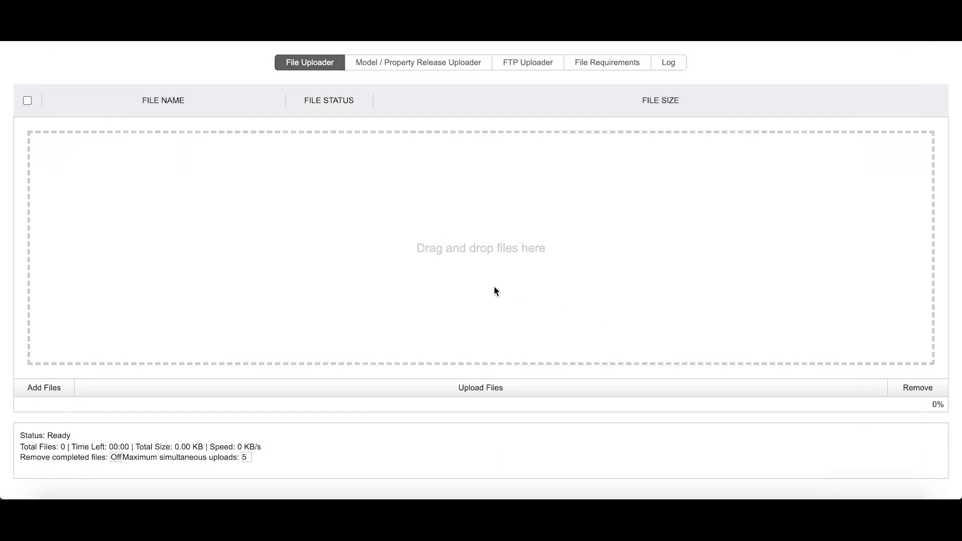
Review the uploader's release upload, FTP information, file requirements and log pages, then return to the file uploader
left_click(453, 66)
left_click(507, 68)
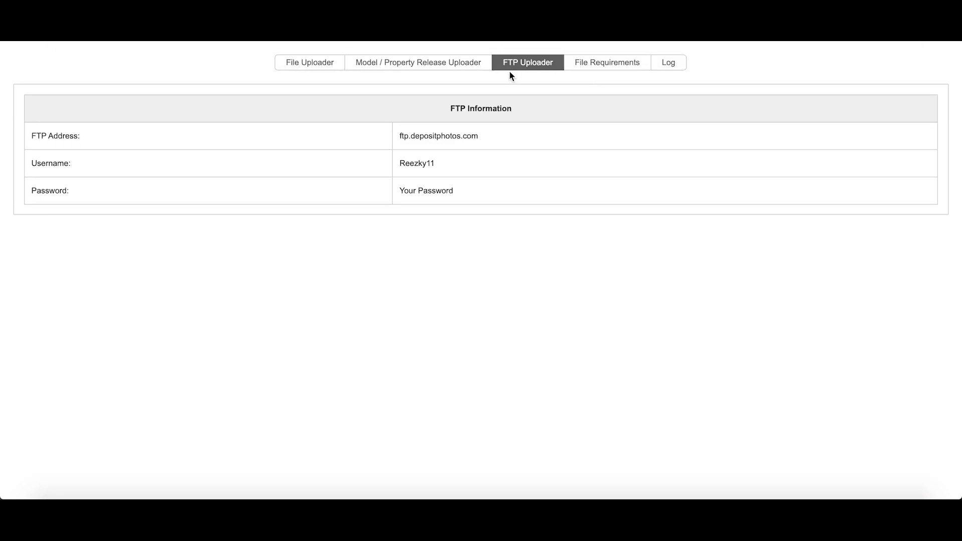
left_click(594, 64)
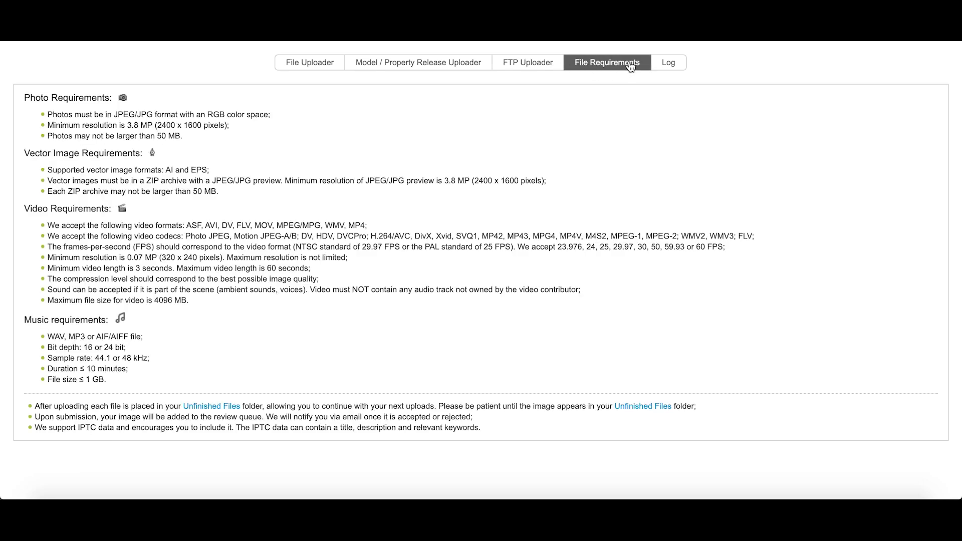
left_click(664, 66)
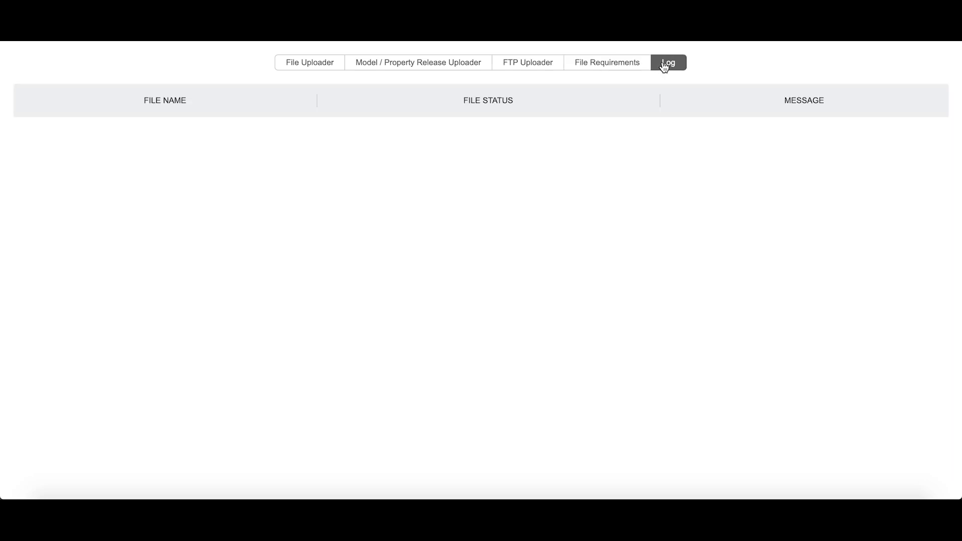
left_click(319, 64)
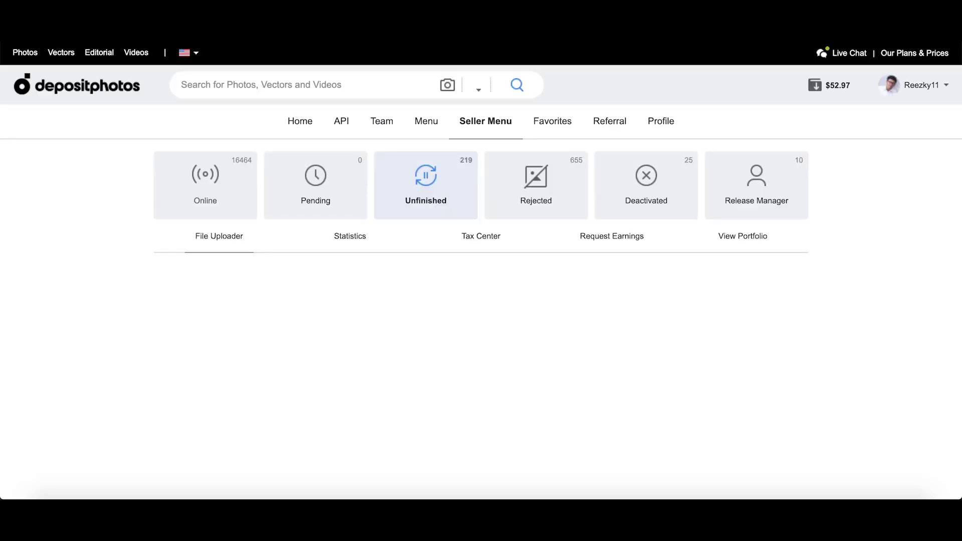
Look at the keyword suggestion tool for the unfinished images and close it again
scroll(292, 311, "down", 2)
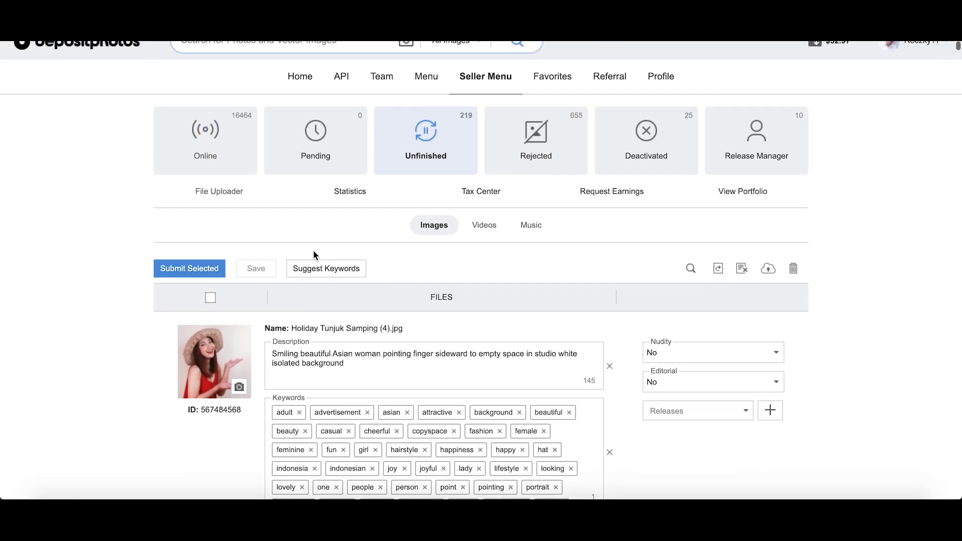
scroll(313, 251, "down", 6)
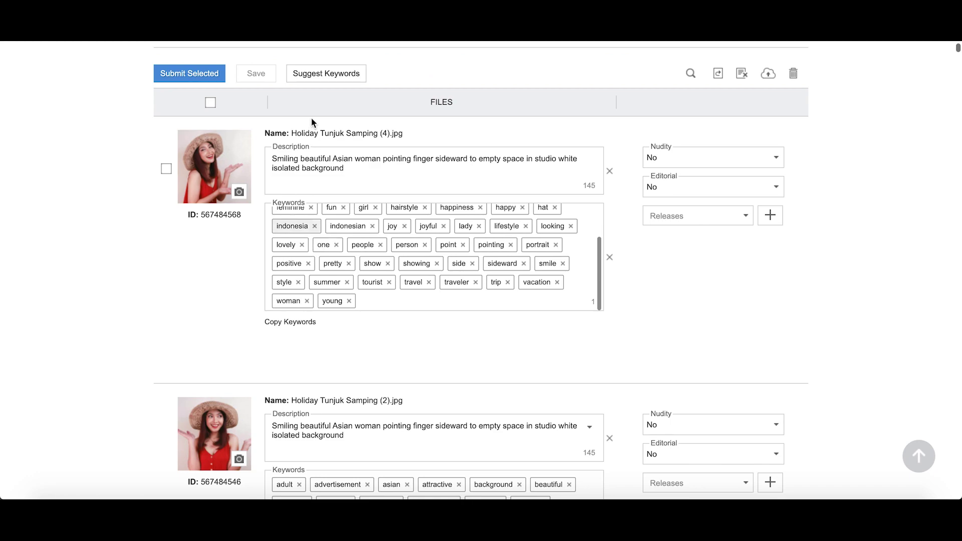
left_click(300, 74)
left_click(608, 311)
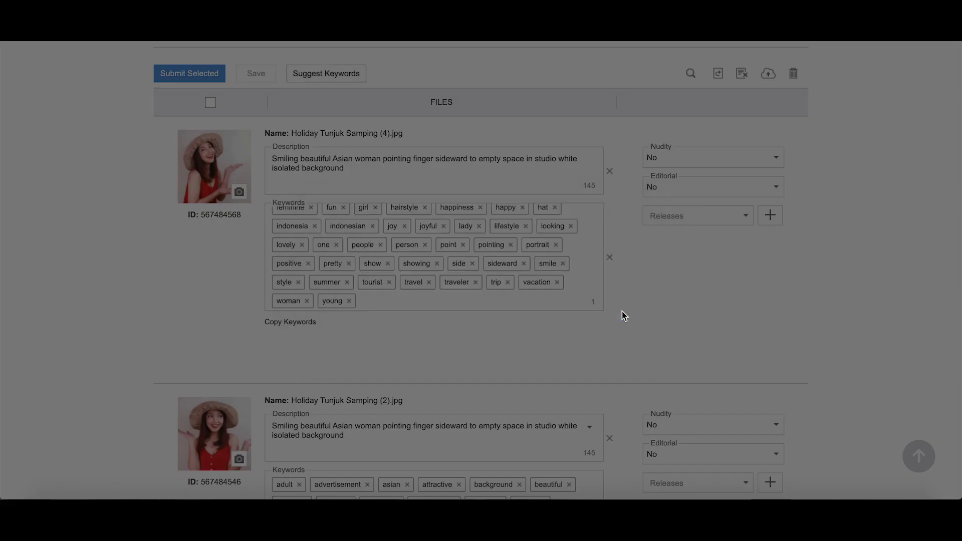
Examine the descriptions, keywords and release fields of the unfinished images
scroll(494, 364, "down", 2)
scroll(494, 365, "up", 3)
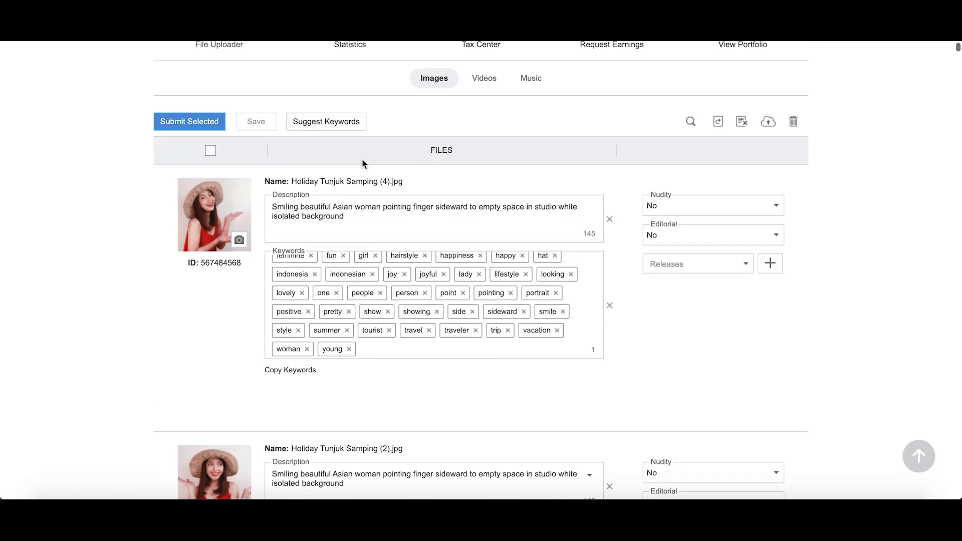
scroll(337, 134, "up", 1)
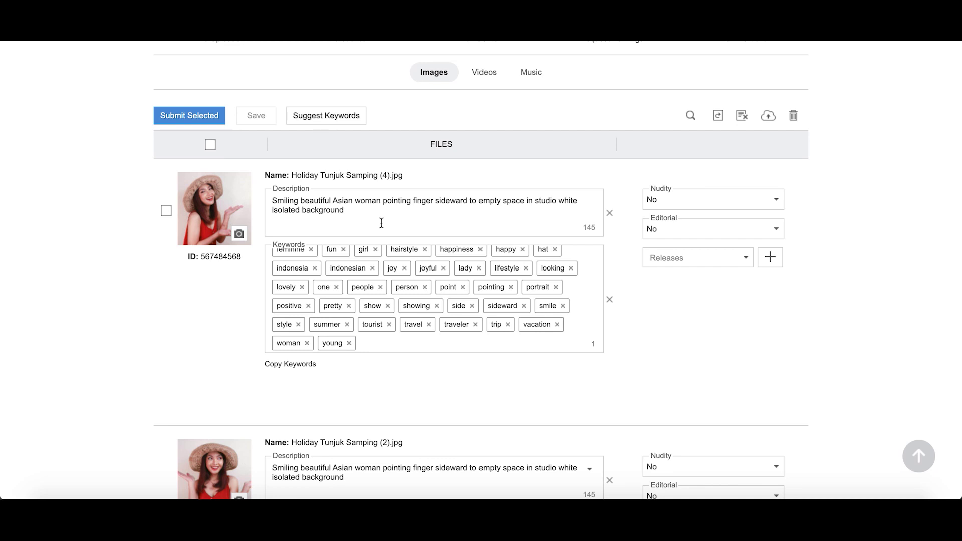
scroll(381, 223, "down", 10)
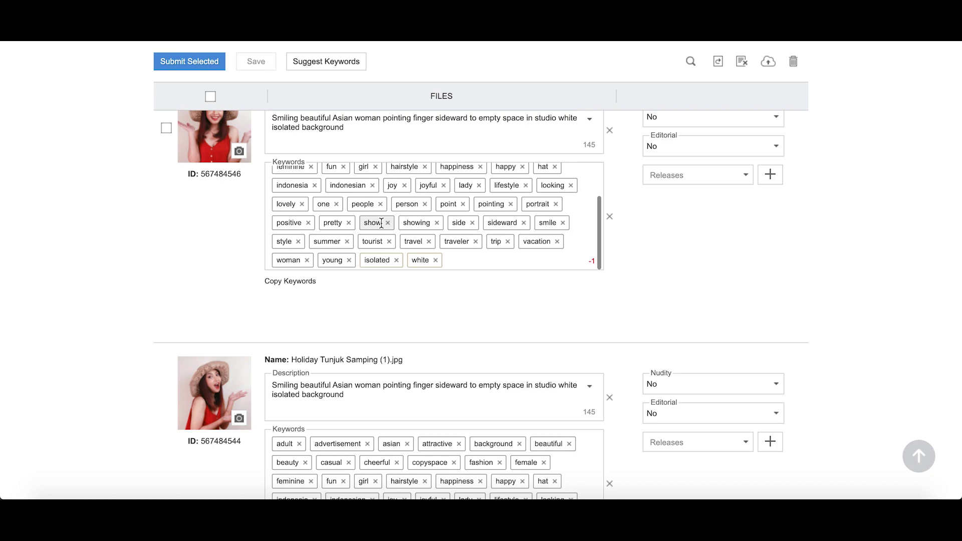
scroll(243, 281, "down", 10)
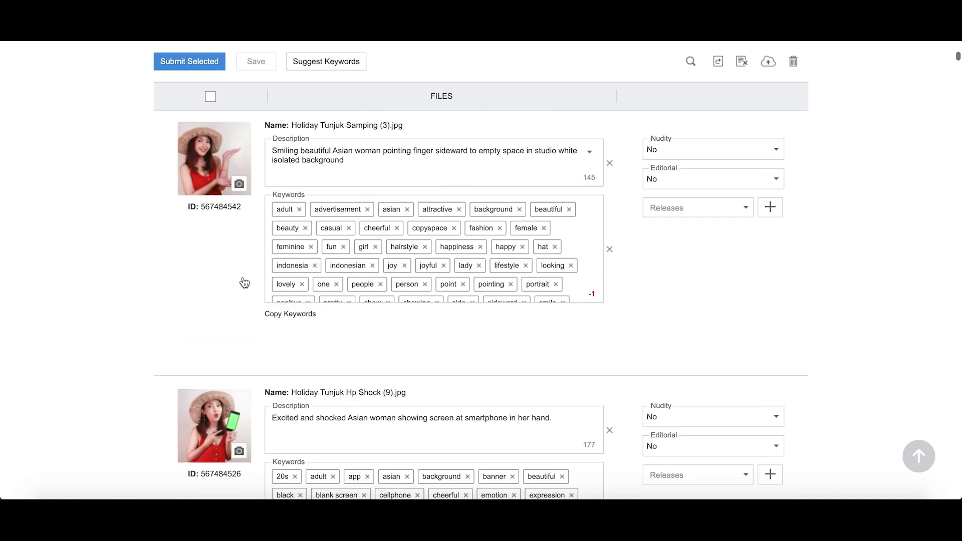
scroll(244, 283, "down", 15)
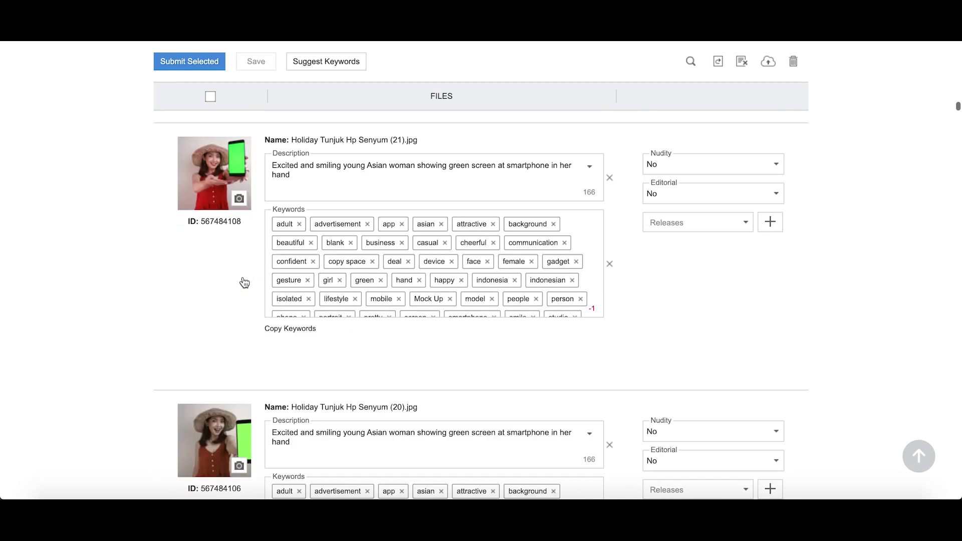
scroll(244, 284, "down", 15)
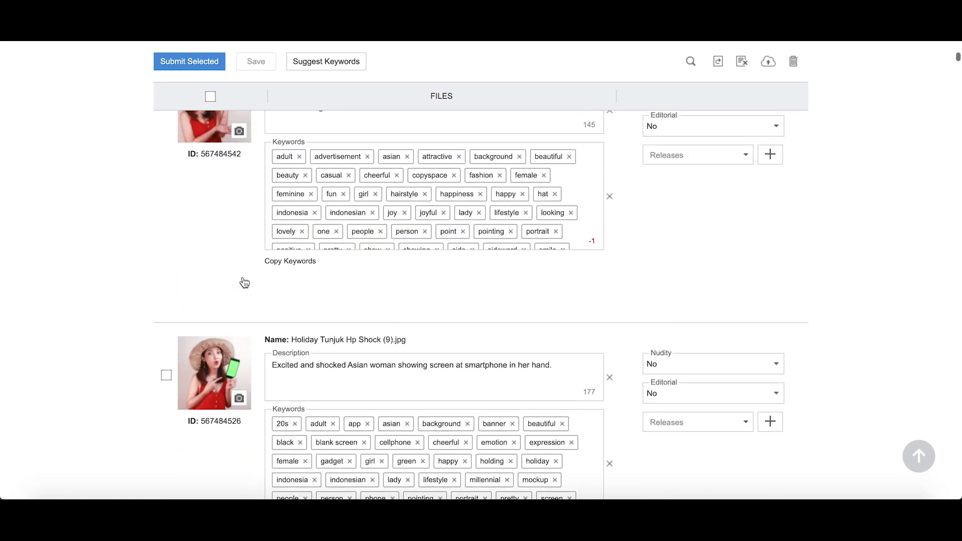
scroll(244, 283, "up", 5)
scroll(244, 281, "down", 1)
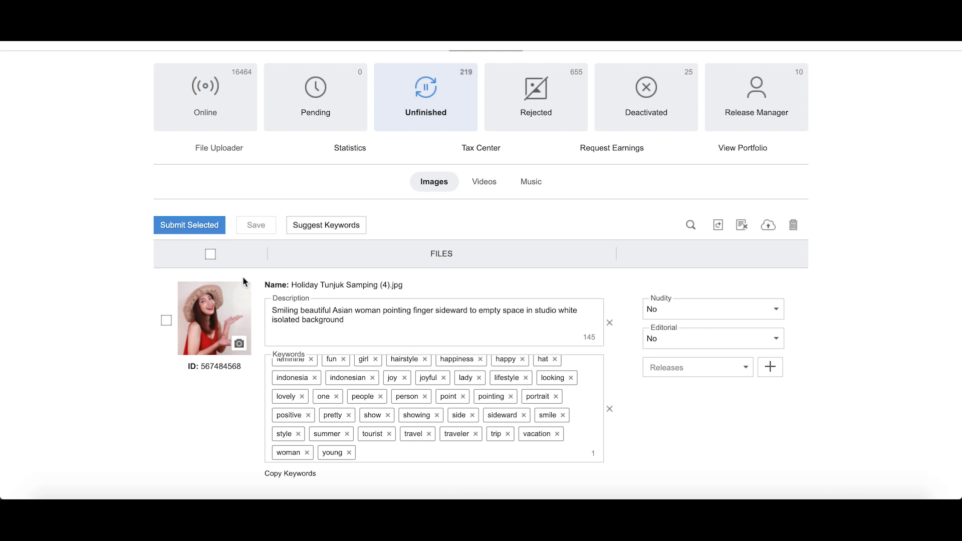
scroll(244, 281, "down", 1)
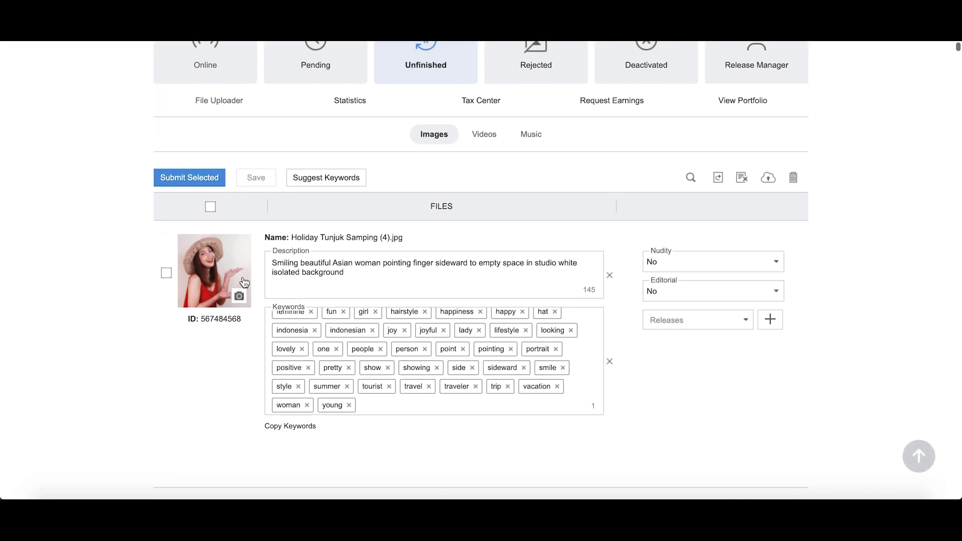
Select all the unfinished images and attach one existing model release to them
left_click(211, 207)
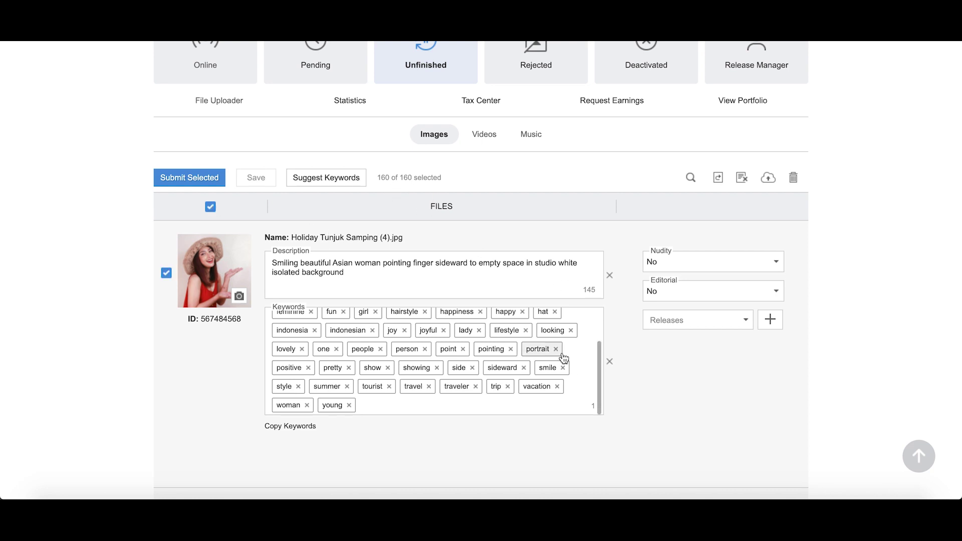
left_click(678, 326)
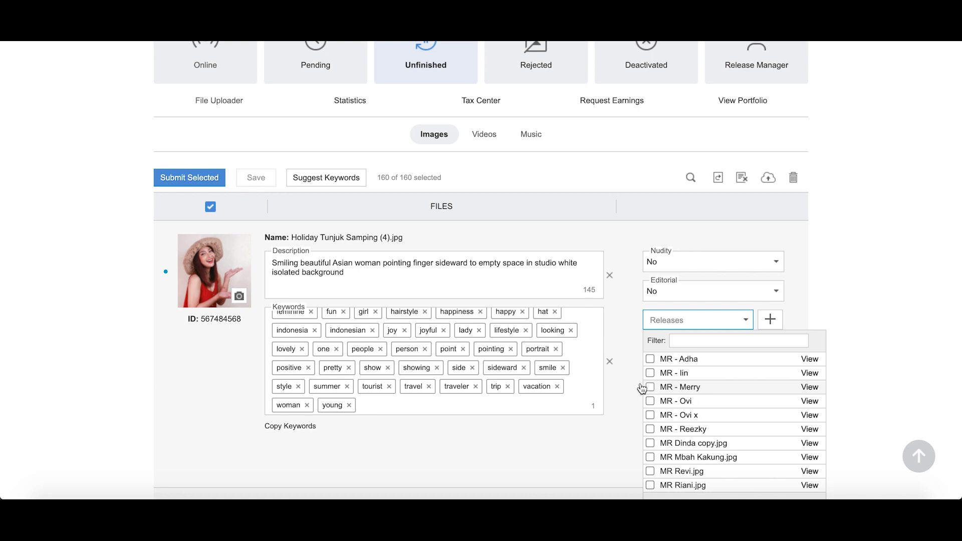
scroll(624, 377, "down", 2)
left_click(693, 424)
Check the attached model release and the keywords across the selected unfinished images
scroll(678, 335, "down", 10)
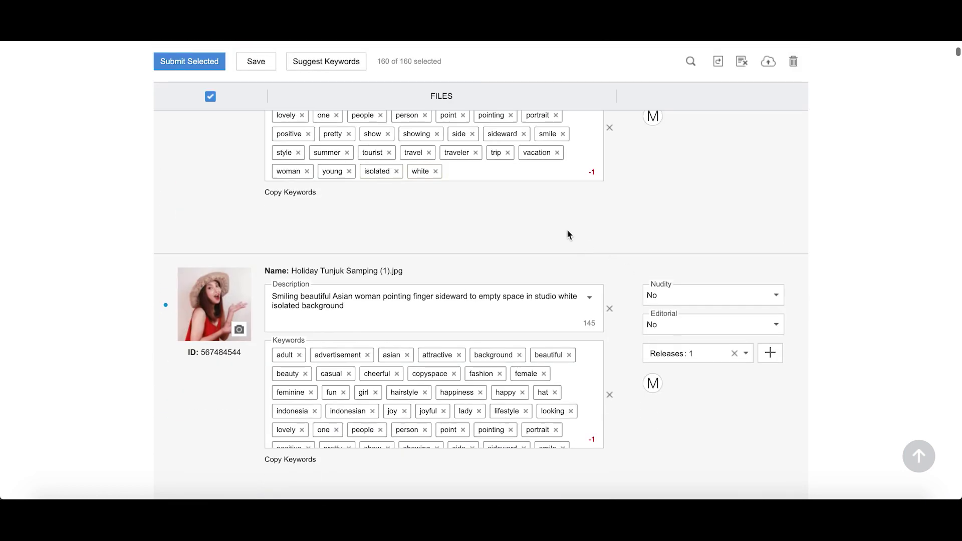
scroll(567, 234, "down", 3)
scroll(496, 200, "up", 3)
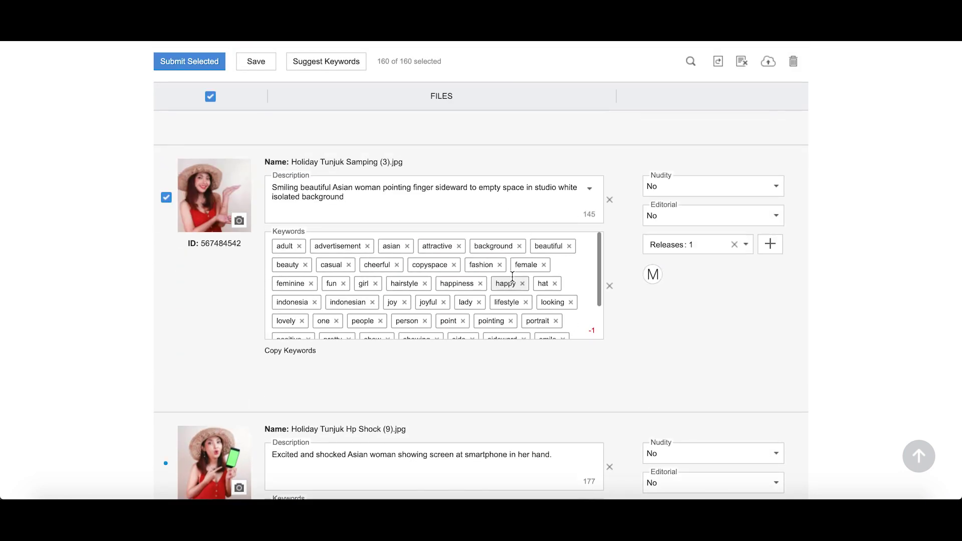
scroll(569, 327, "down", 1)
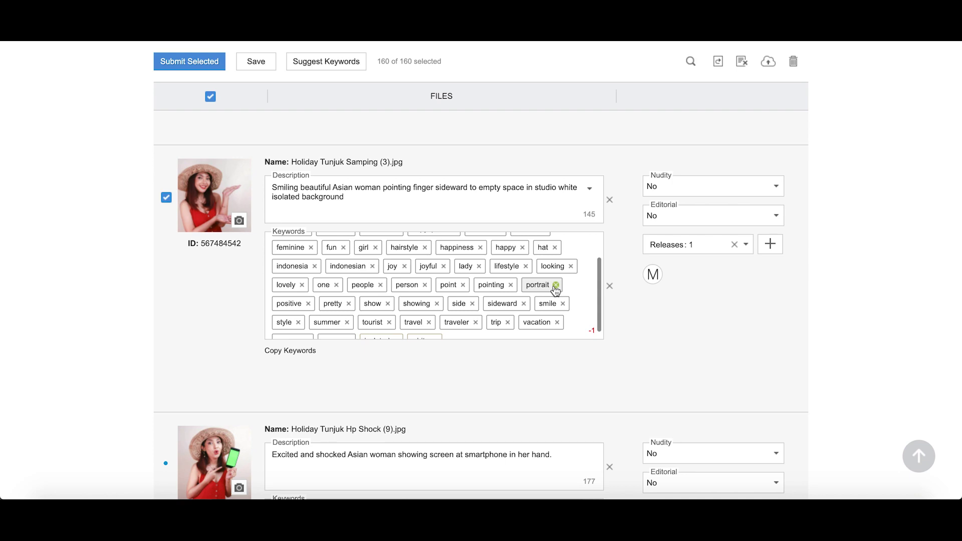
scroll(576, 415, "down", 5)
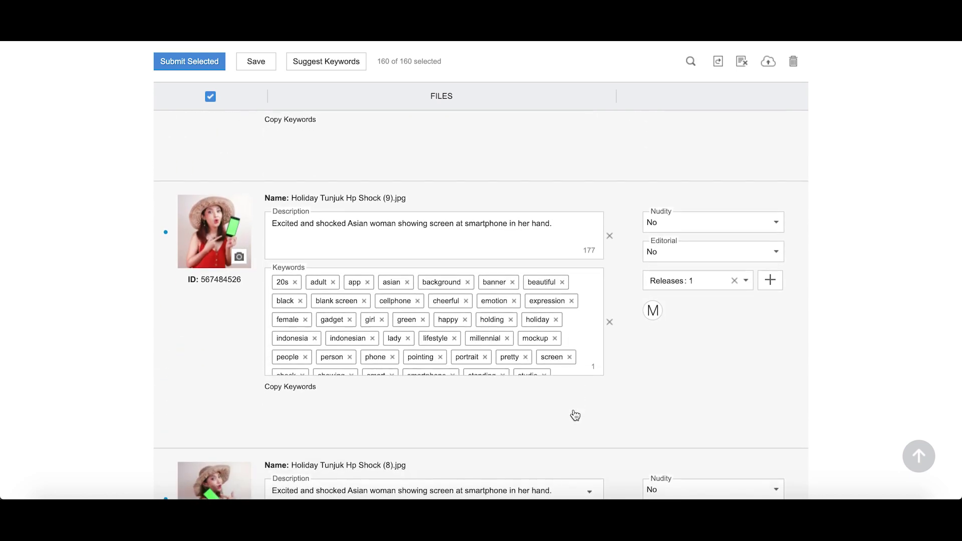
Review the remaining selected unfinished images and submit all of them for approval
scroll(575, 416, "down", 10)
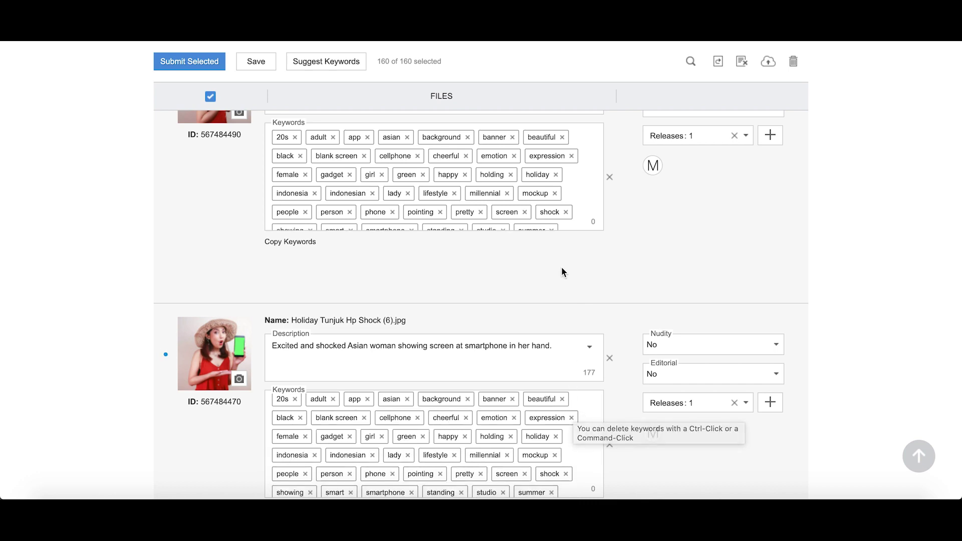
scroll(562, 271, "up", 10)
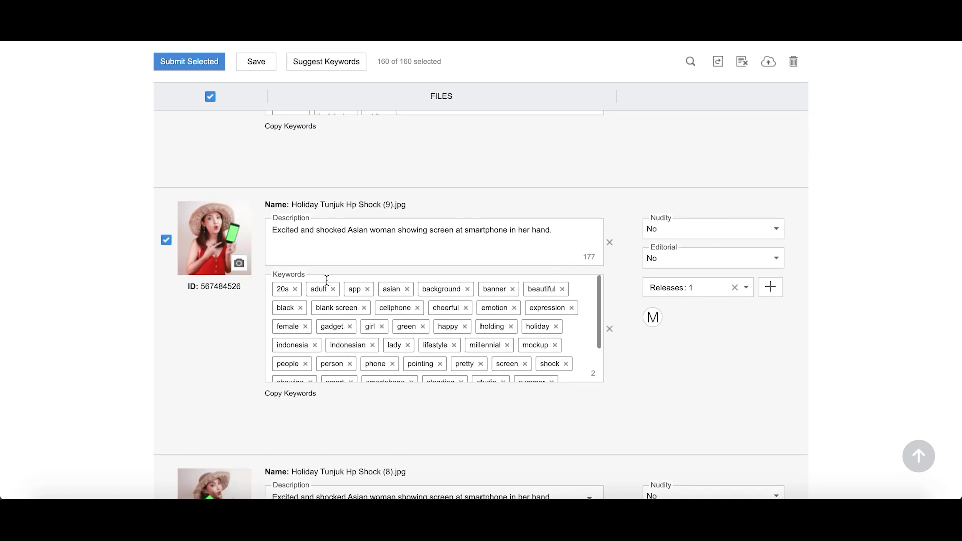
scroll(327, 280, "up", 3)
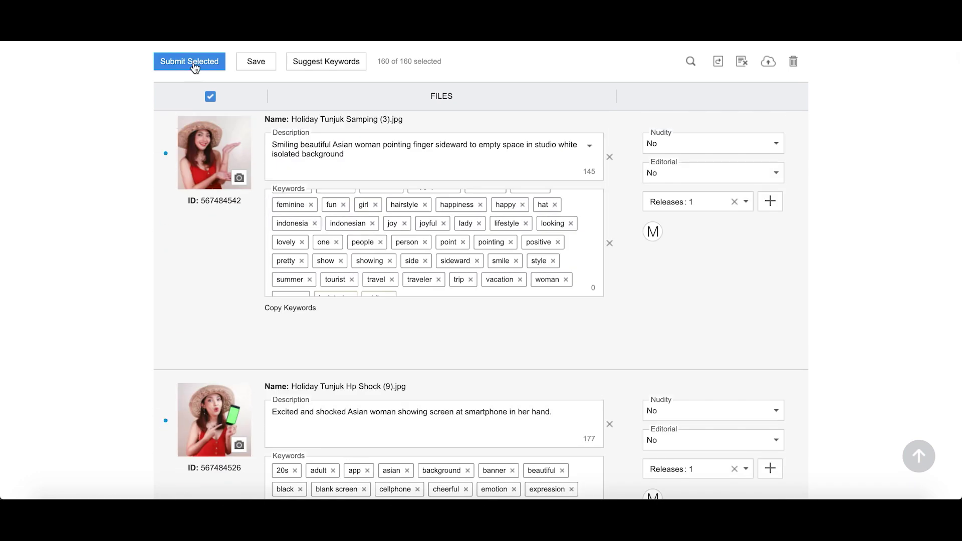
scroll(133, 171, "up", 5)
scroll(181, 243, "up", 10)
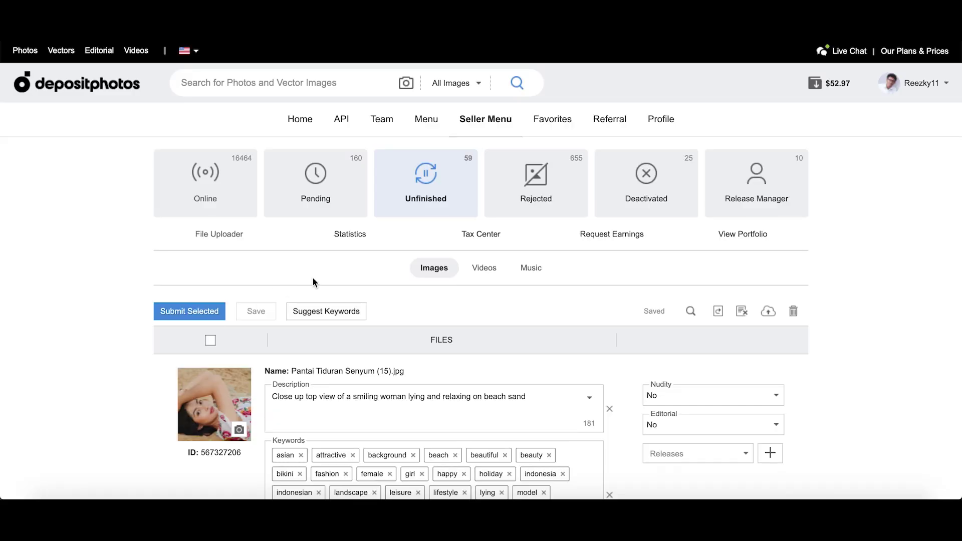
Open the seller statistics and examine the list of sold files with their dates, sizes, purchase methods and earnings
left_click(351, 241)
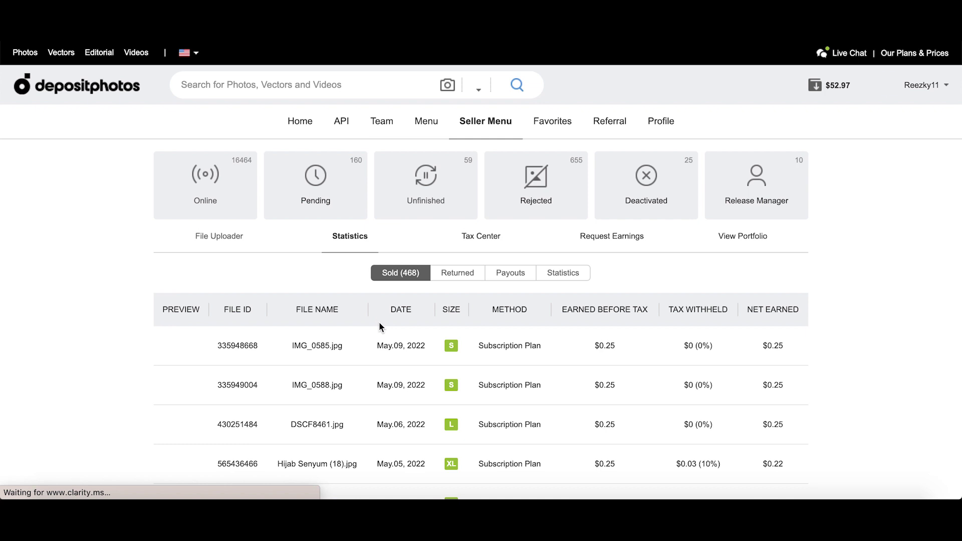
scroll(379, 328, "down", 1)
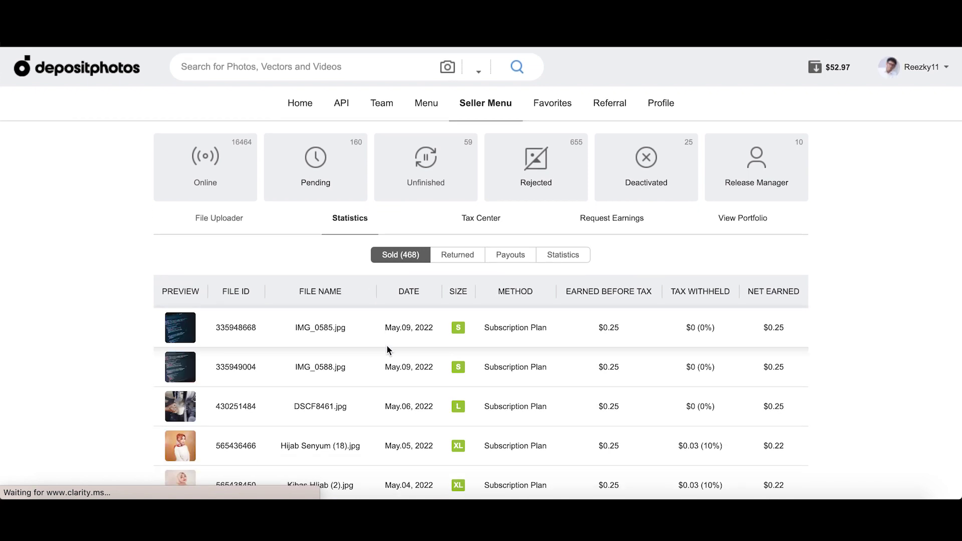
scroll(387, 349, "down", 2)
scroll(387, 344, "up", 2)
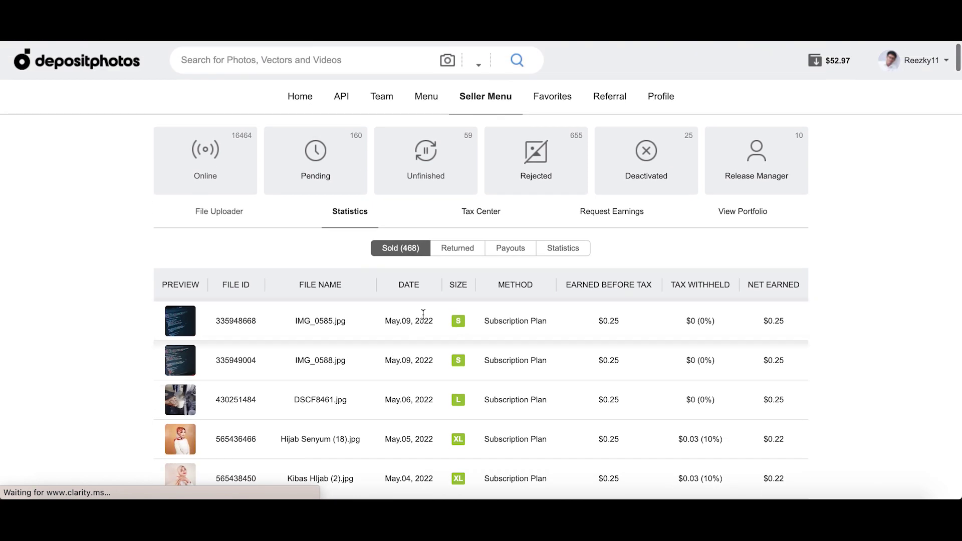